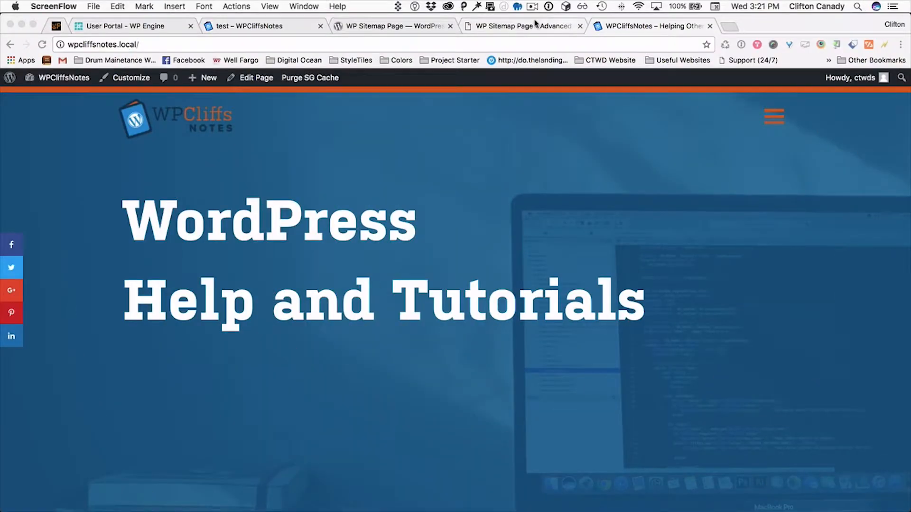
Step: Open the installed plugins list in the WPCliffsNotes site's WordPress admin
key("super+Tab")
mouse_move(68, 79)
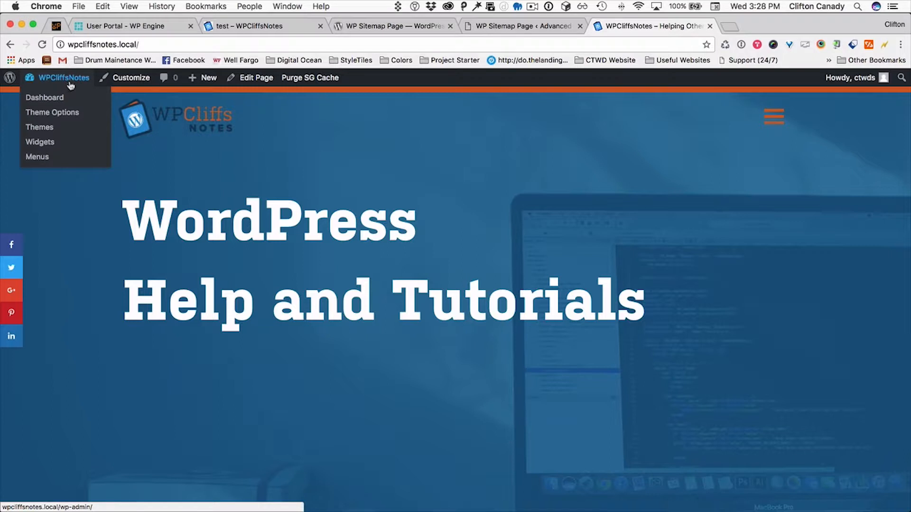
left_click(60, 81)
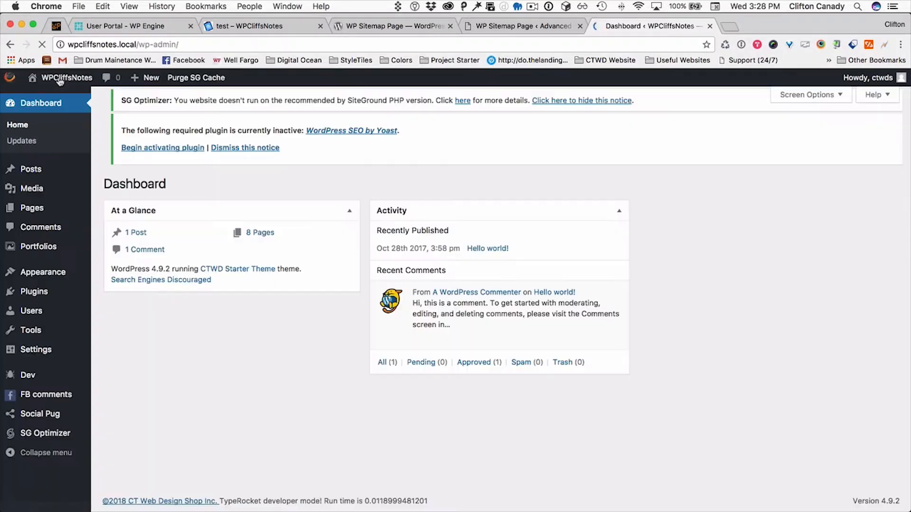
left_click(34, 295)
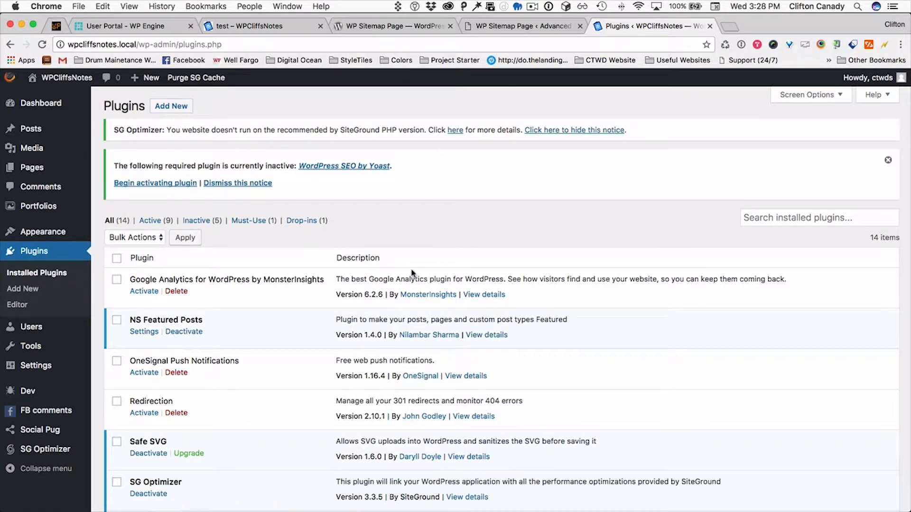
Step: Search the installed plugins for "wp sitemap page", and extend the search to the WordPress Plugin Directory
left_click(764, 214)
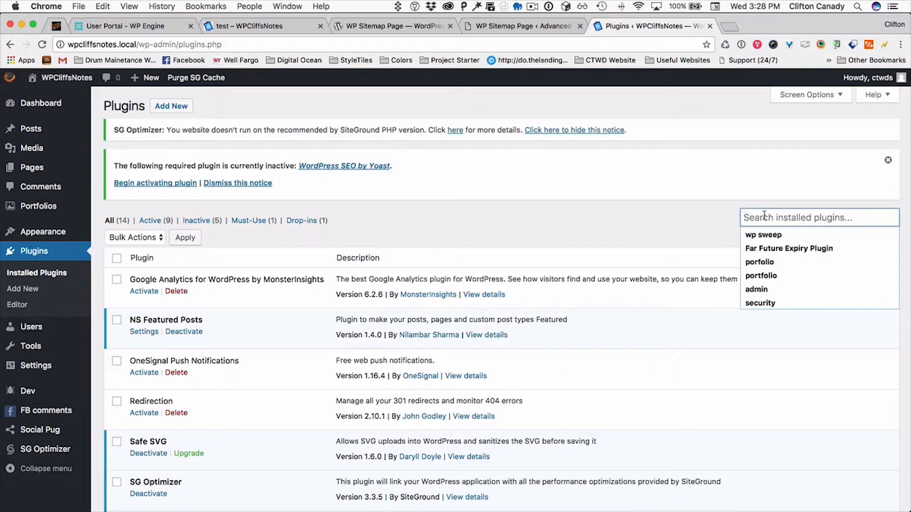
type("wp")
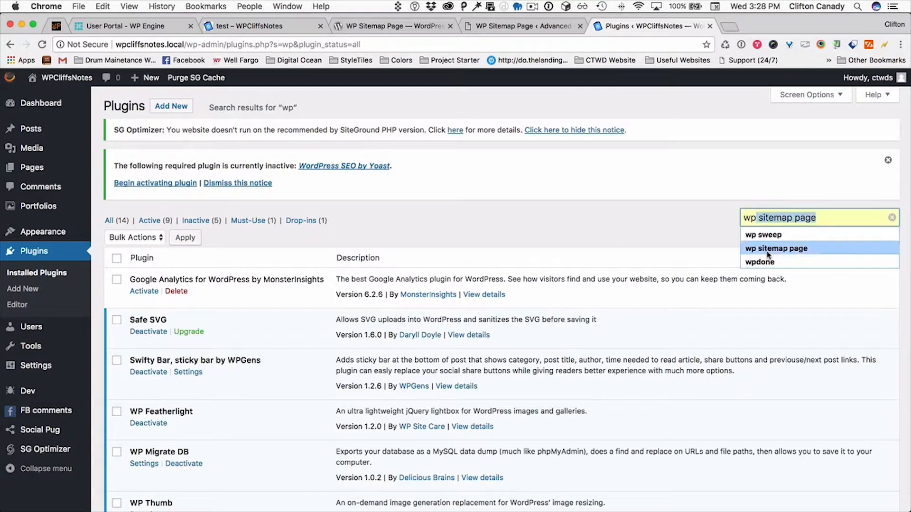
left_click(778, 232)
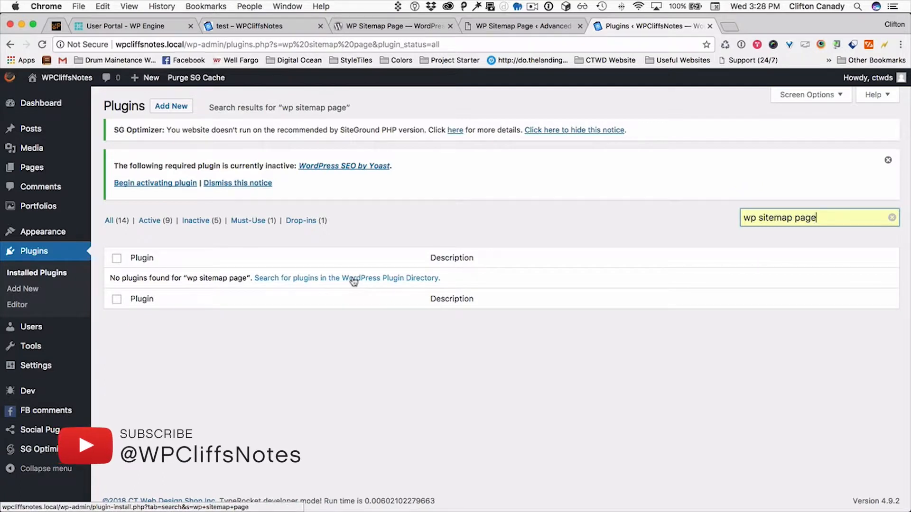
left_click(353, 279)
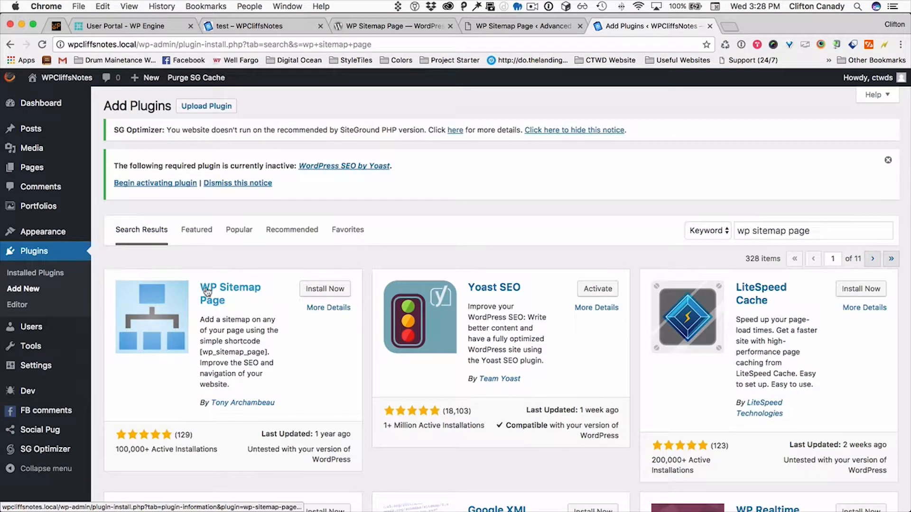
Step: Review the WP Sitemap Page plugin's description, features, active installations and ratings, and close its details
left_click(206, 290)
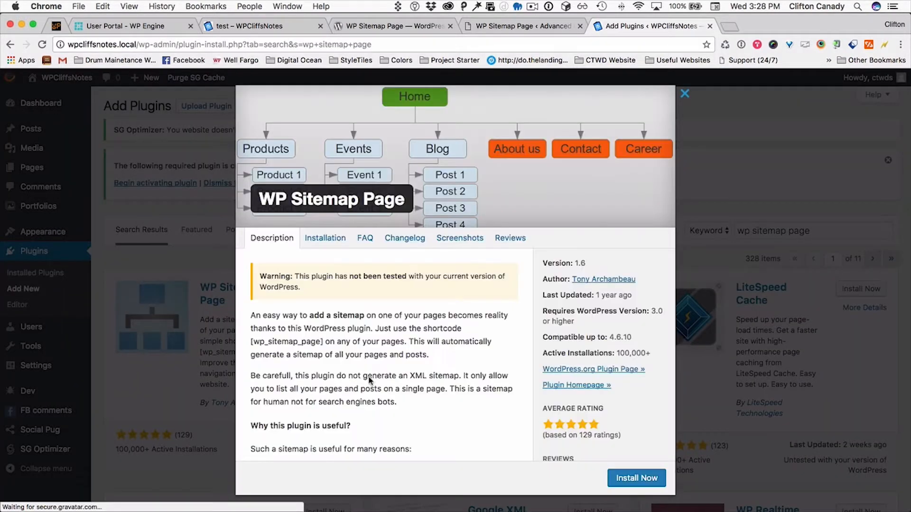
scroll(507, 378, "down", 3)
scroll(507, 378, "down", 3)
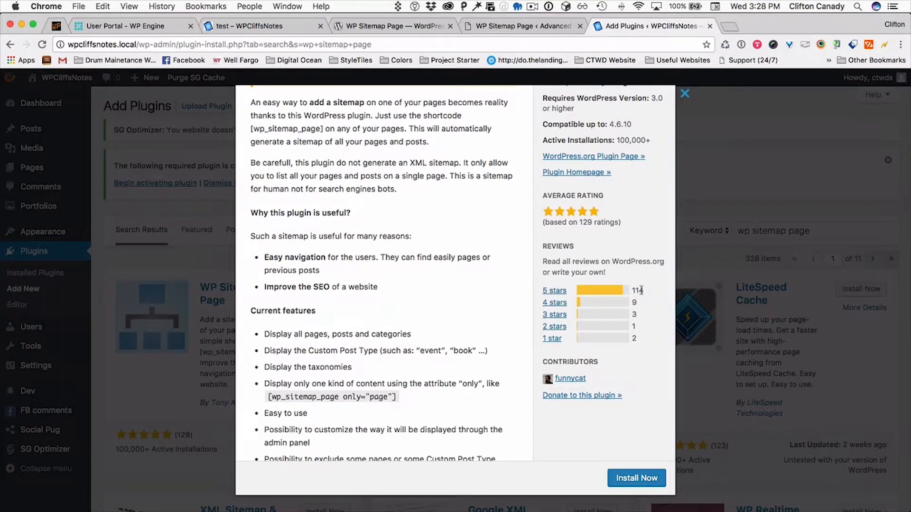
left_click_drag(640, 290, 631, 291)
left_click_drag(581, 223, 600, 223)
left_click_drag(650, 140, 522, 145)
left_click(182, 246)
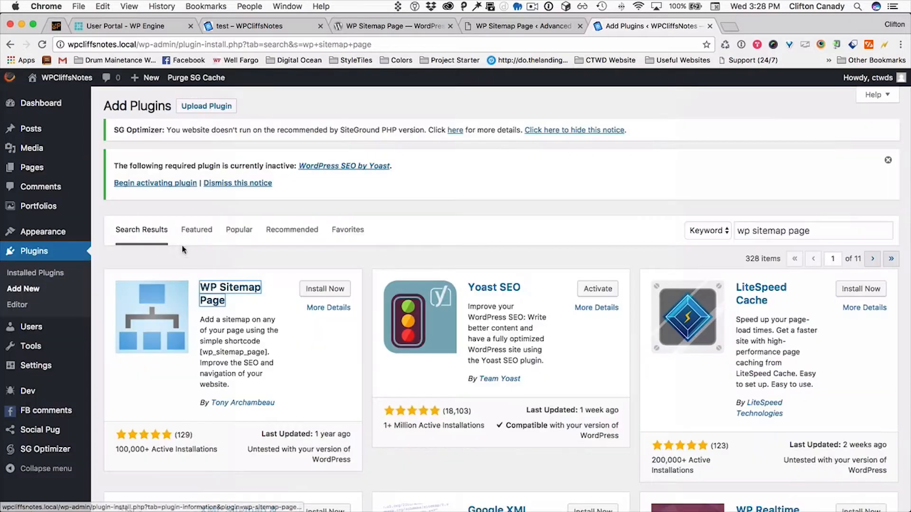
Step: Install and activate the WP Sitemap Page plugin and open its settings page
left_click(325, 290)
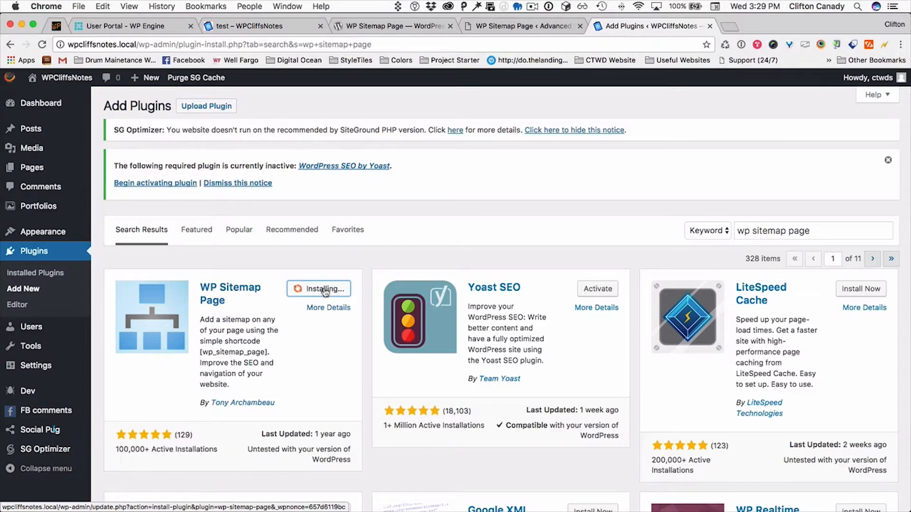
left_click(326, 291)
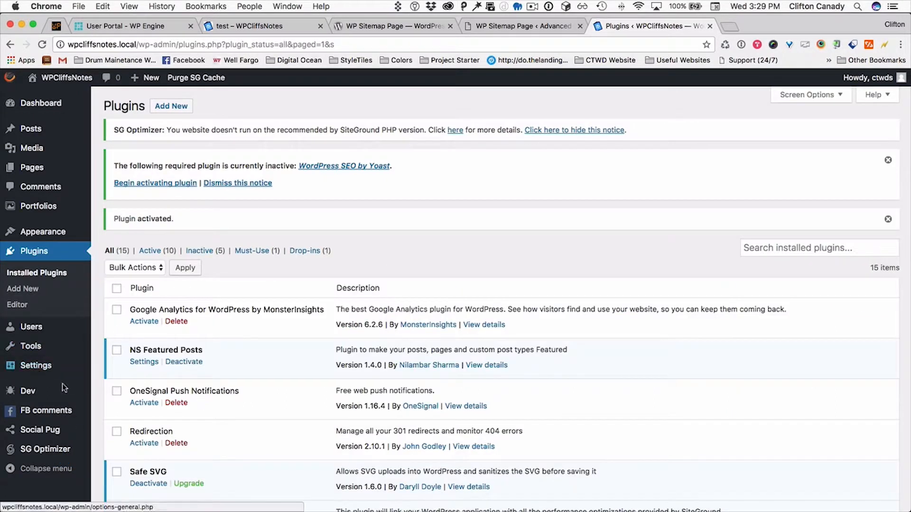
mouse_move(39, 364)
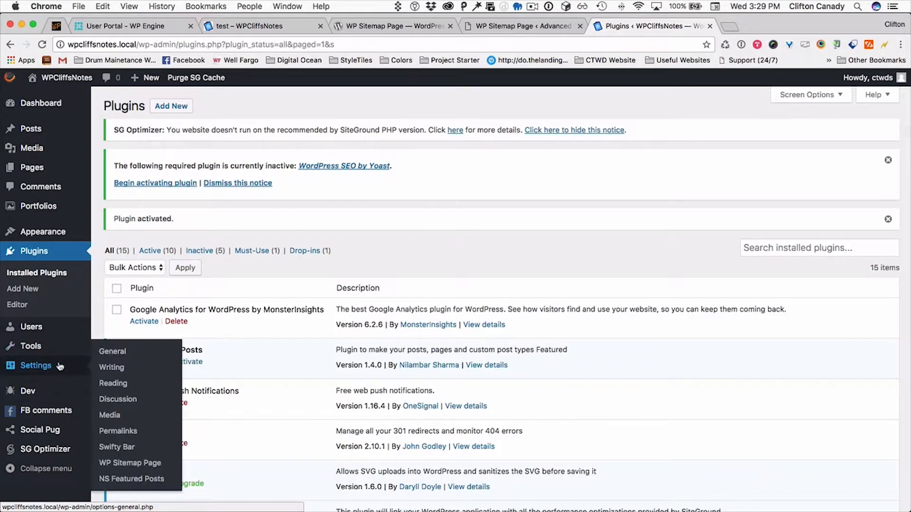
left_click(119, 464)
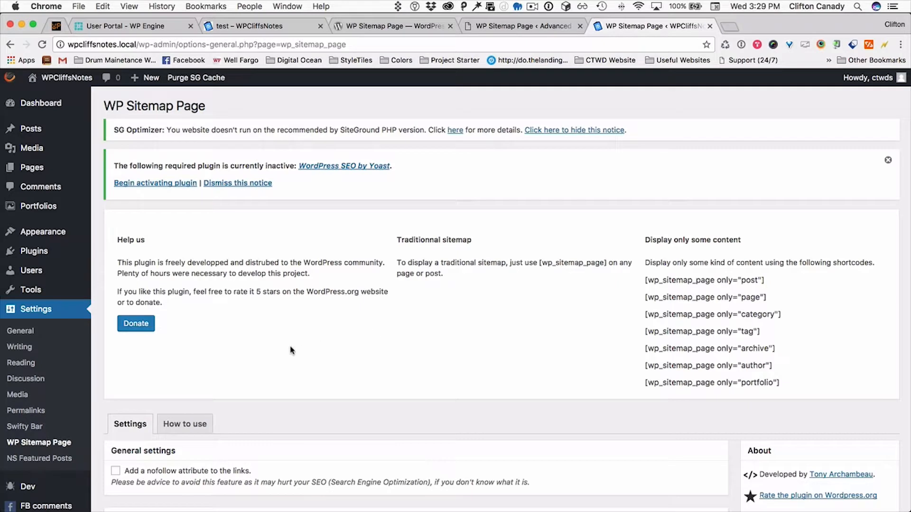
Step: Examine the template for displaying posts on the sitemap and the placeholders available for it
scroll(292, 351, "down", 5)
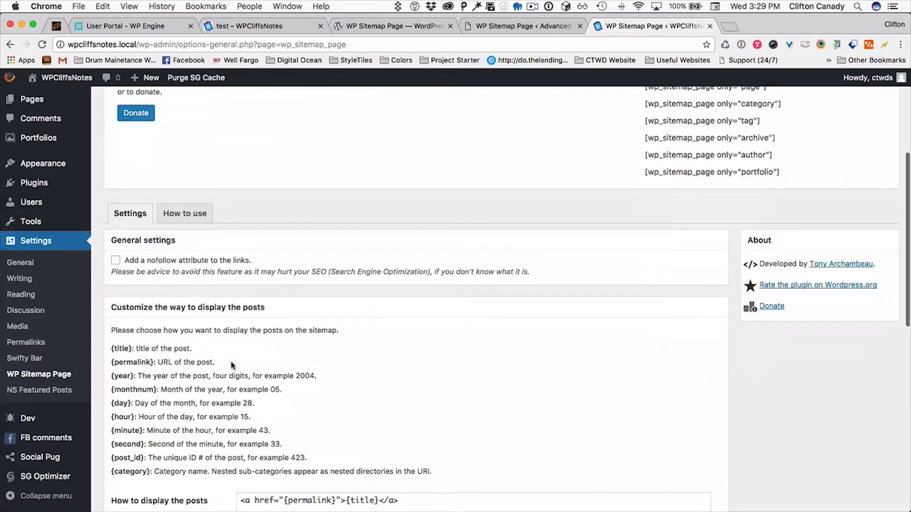
scroll(232, 365, "down", 3)
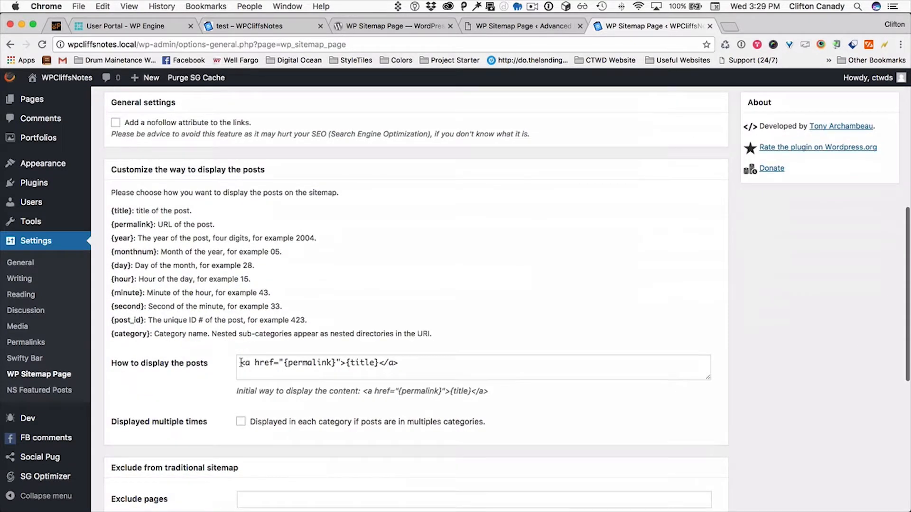
left_click_drag(241, 364, 430, 365)
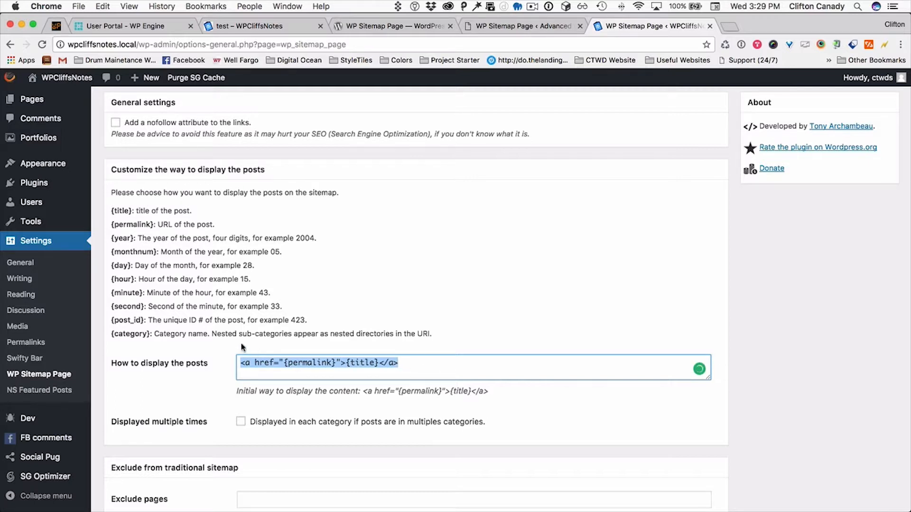
left_click_drag(112, 211, 193, 211)
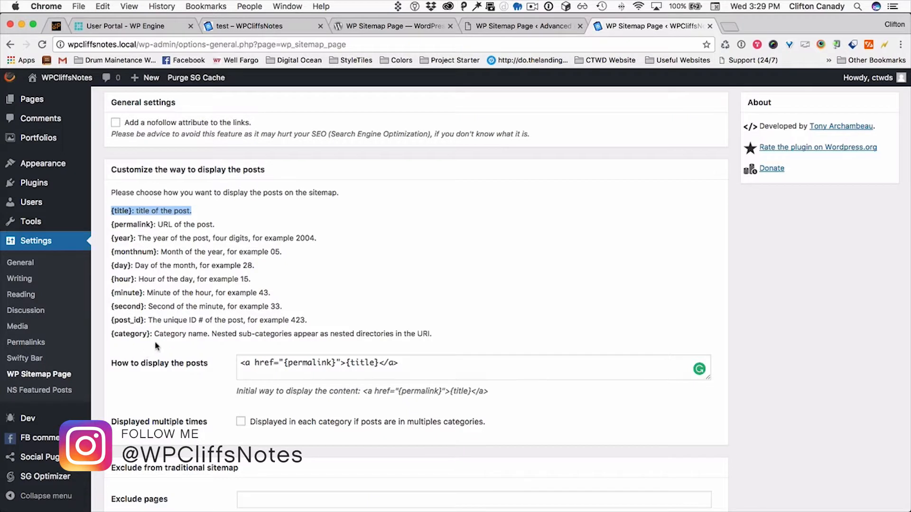
left_click_drag(151, 332, 111, 192)
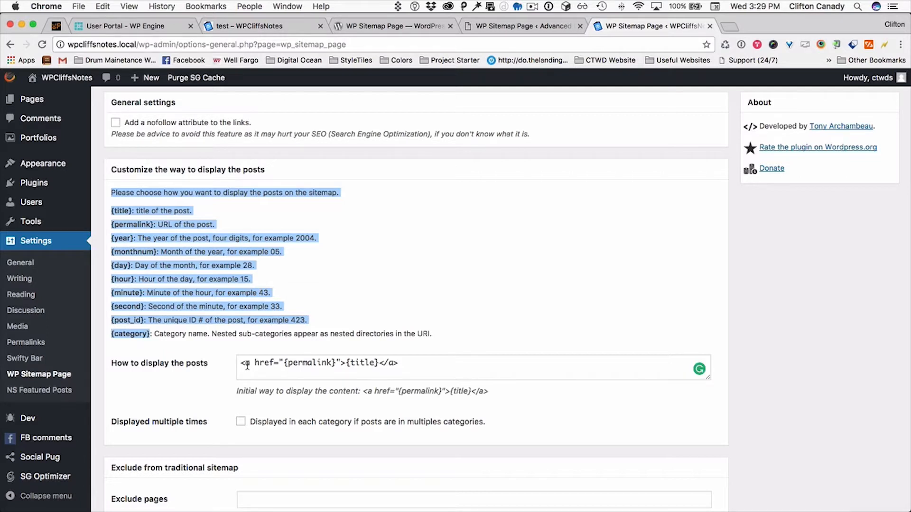
Step: Exclude the Portfolios post type and password-protected content from the traditional sitemap, and save the changes
scroll(243, 431, "down", 4)
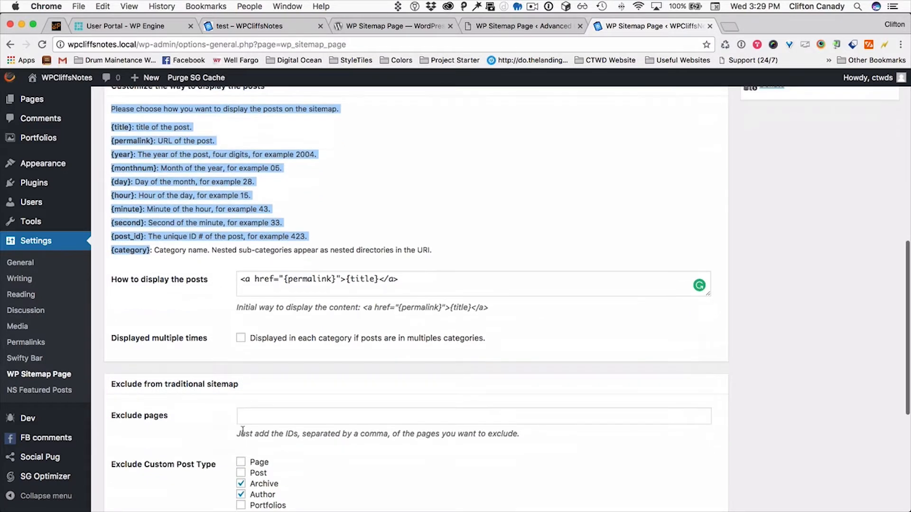
scroll(240, 442, "down", 5)
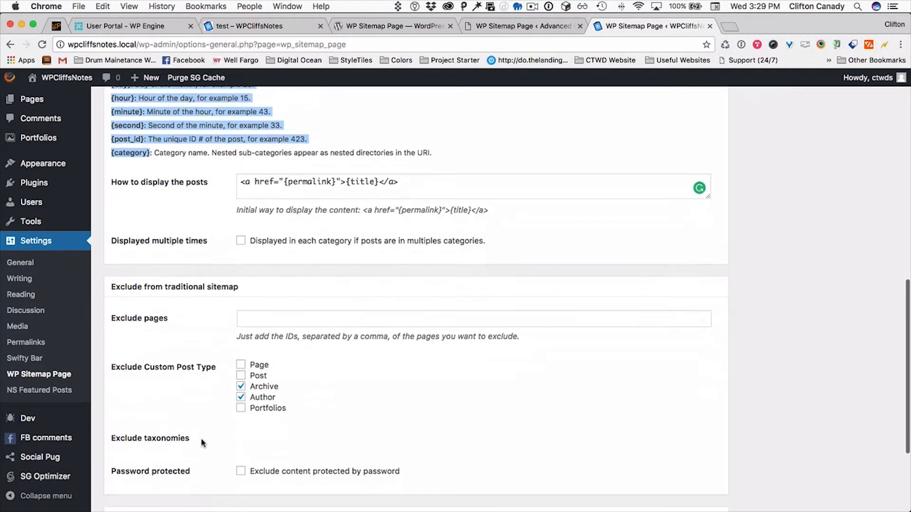
left_click(241, 409)
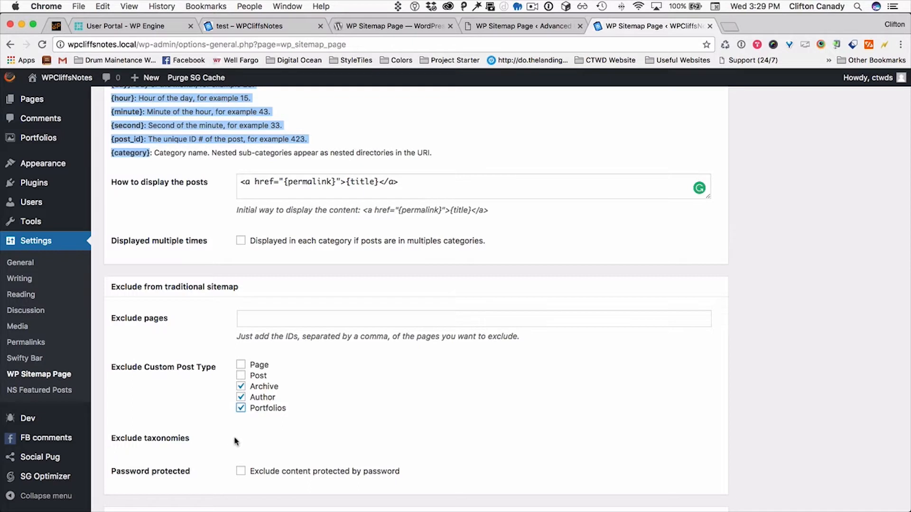
scroll(233, 441, "down", 5)
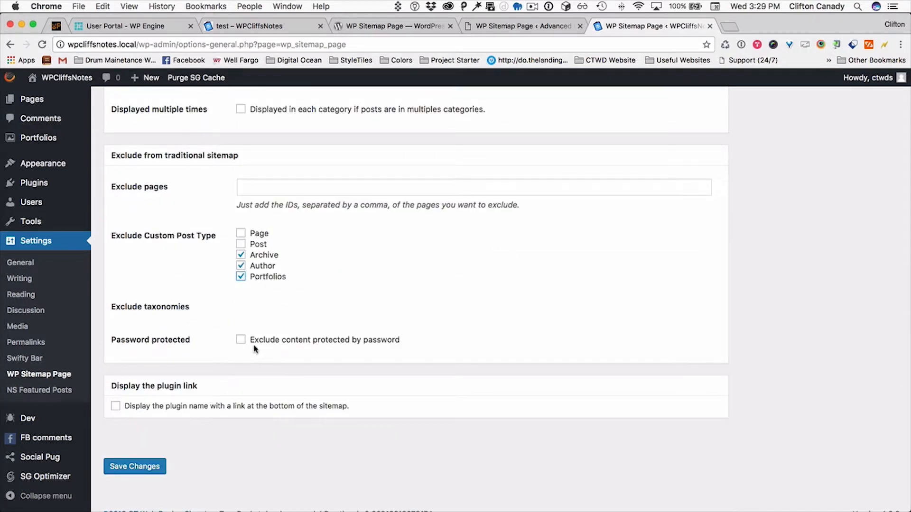
left_click(275, 342)
left_click(139, 468)
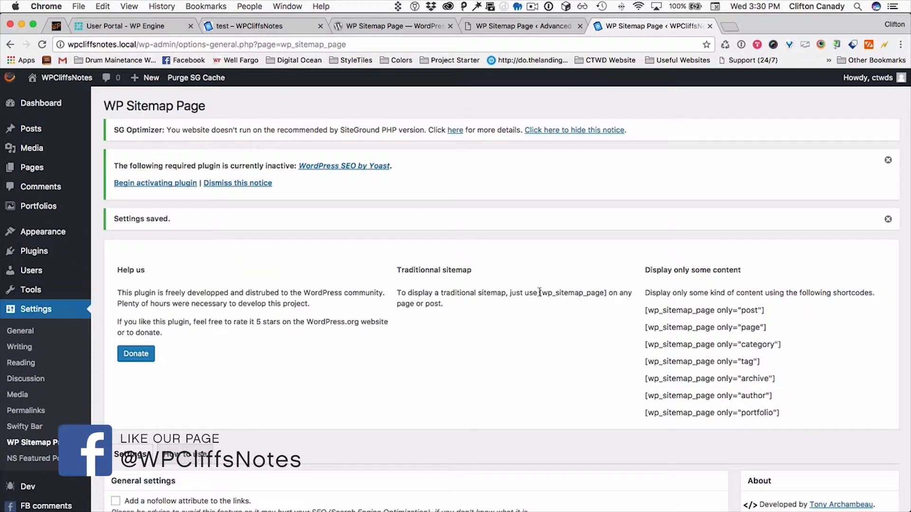
Step: Copy the traditional sitemap shortcode [wp_sitemap_page] and look over the shortcodes for displaying only some content
left_click_drag(539, 293, 606, 295)
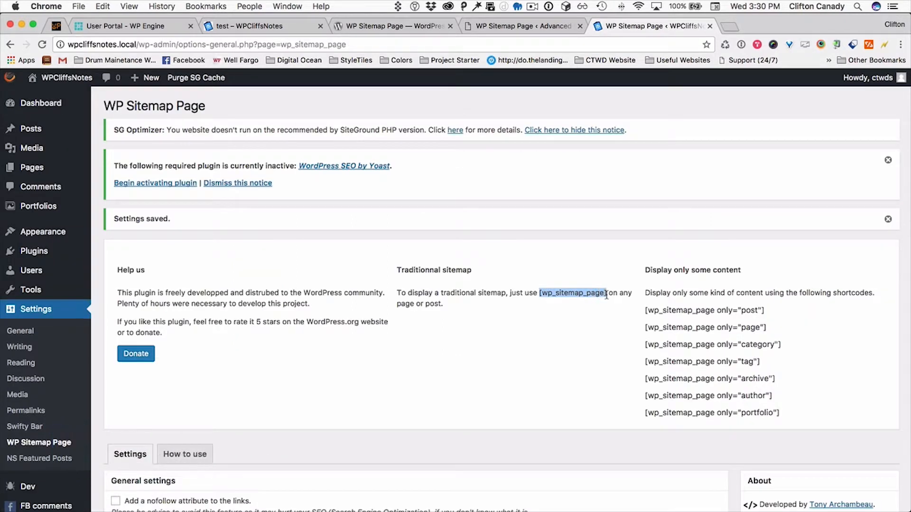
right_click(582, 293)
left_click(605, 309)
scroll(735, 356, "down", 2)
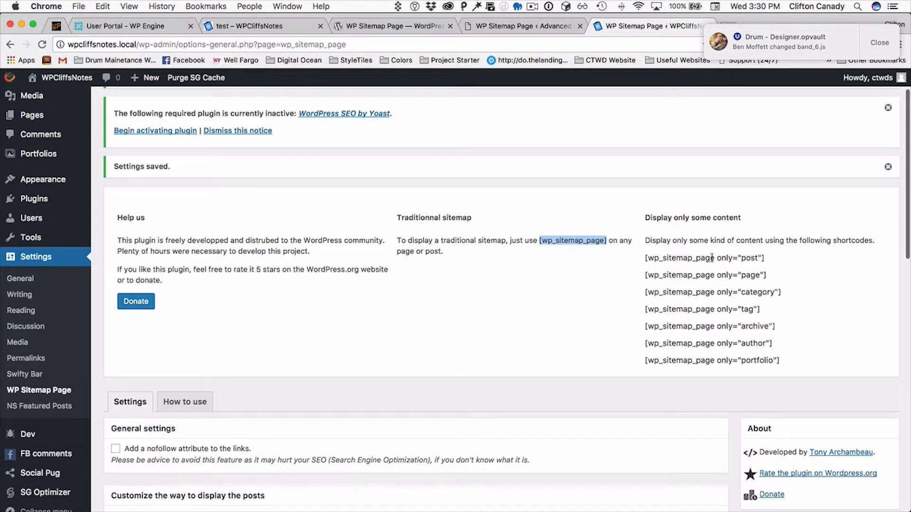
key("XF86AudioMute")
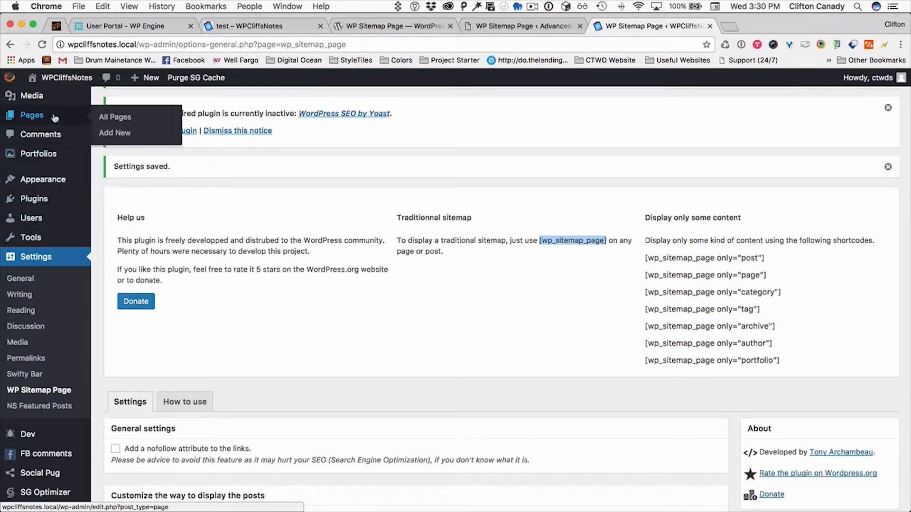
Step: Create a new page titled "Sitemap" with the shortcode [wp_sitemap_page] as its content
left_click(110, 135)
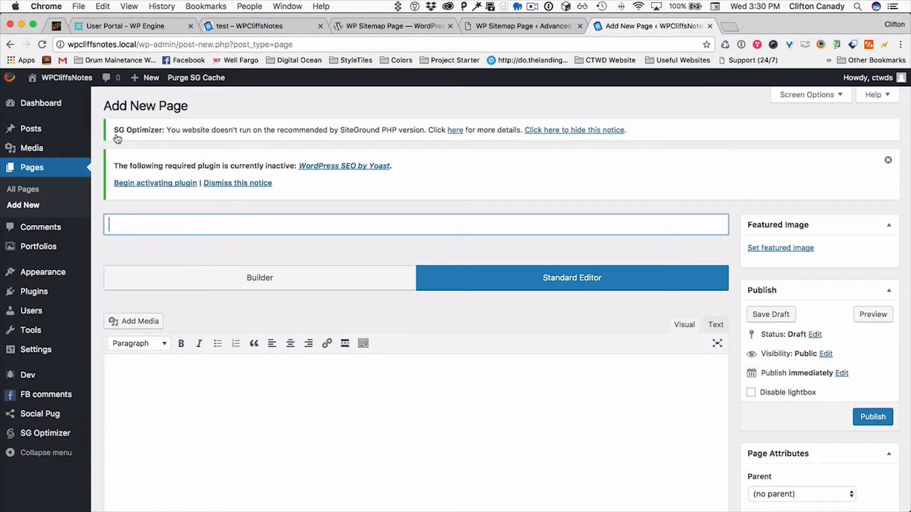
type("Sitemap")
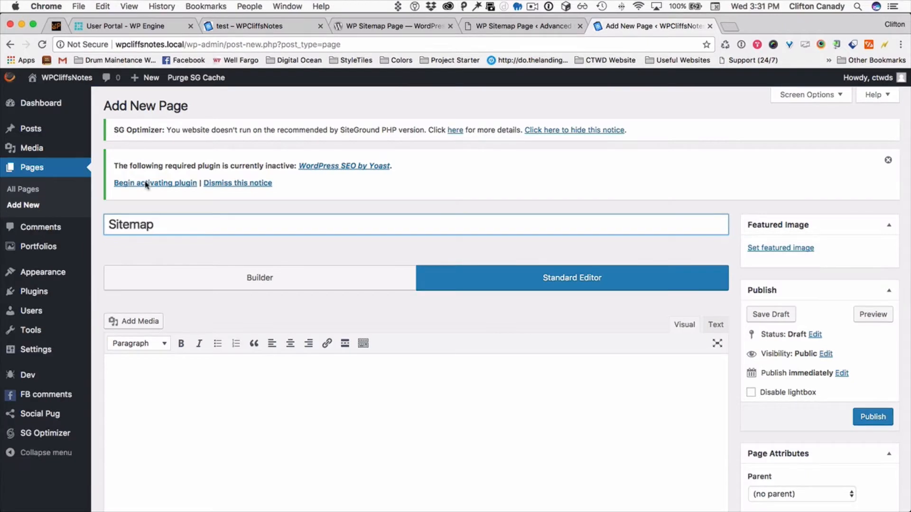
left_click(150, 377)
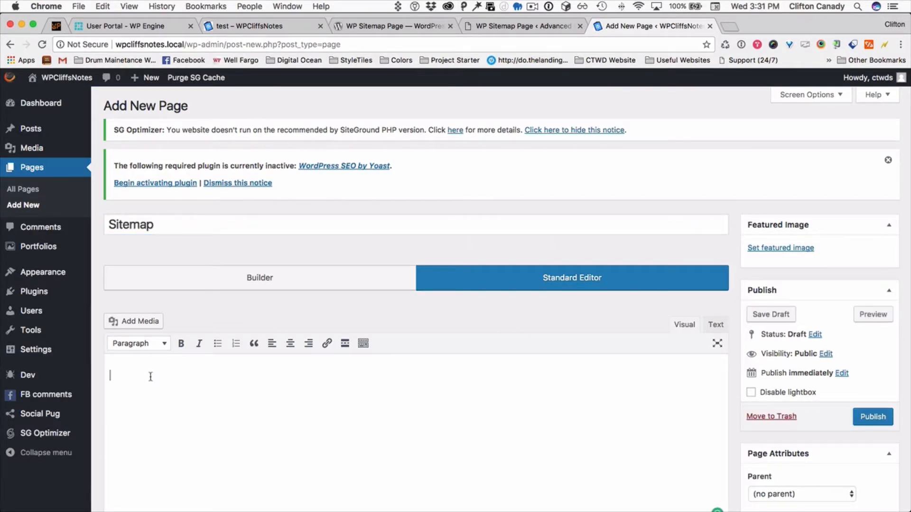
key("super+v")
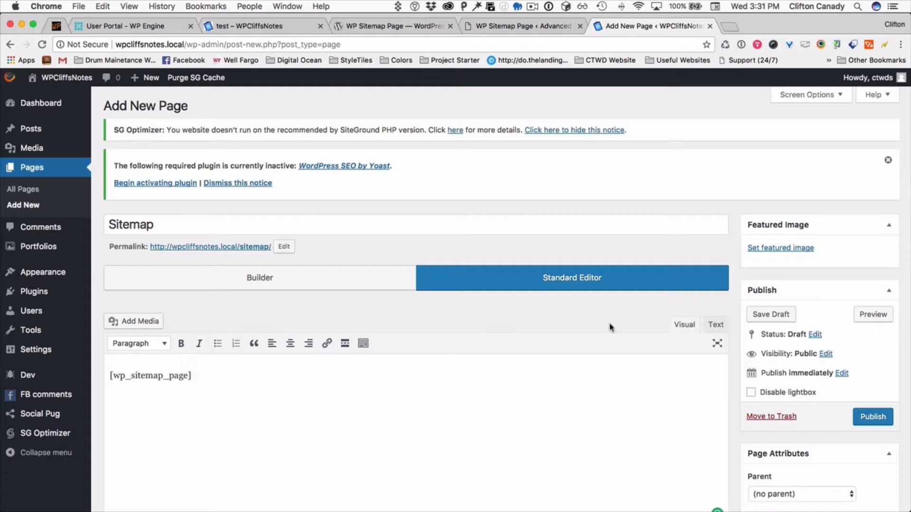
Step: Set webdesigner.jpg from the media library as the page's featured image
left_click(797, 252)
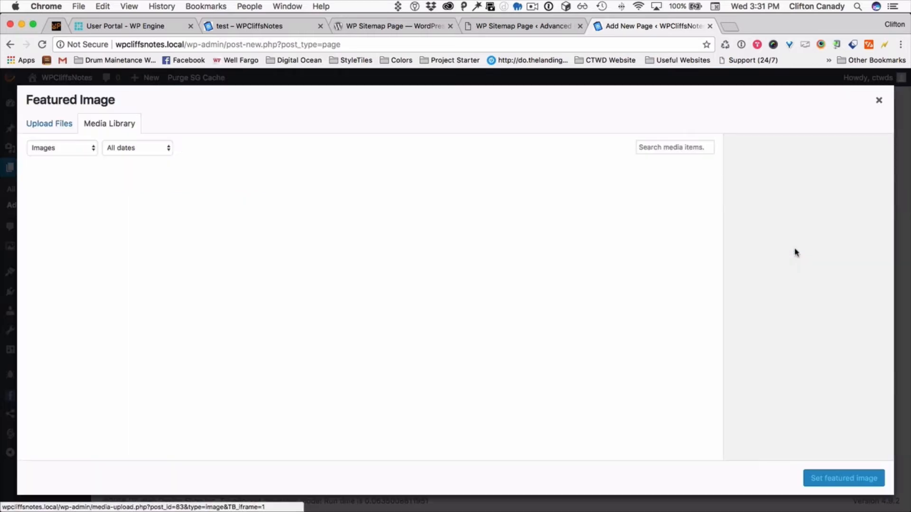
left_click(697, 210)
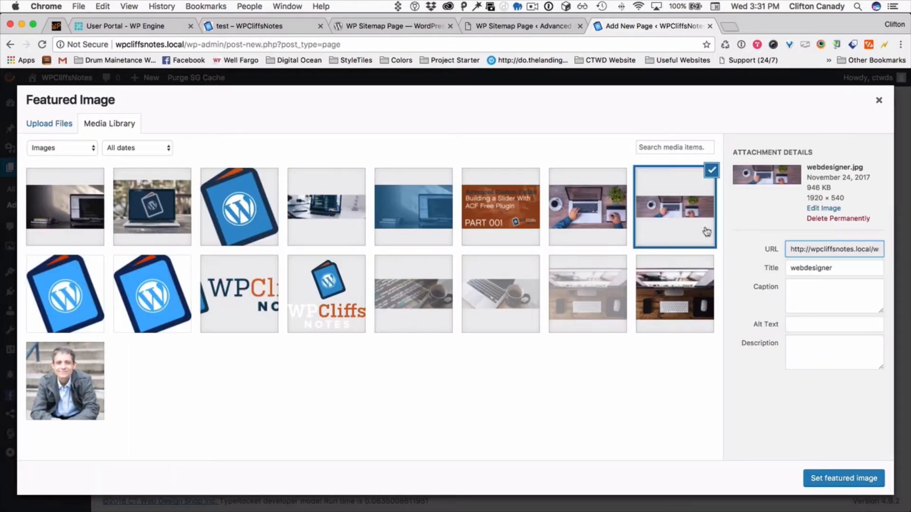
left_click(840, 479)
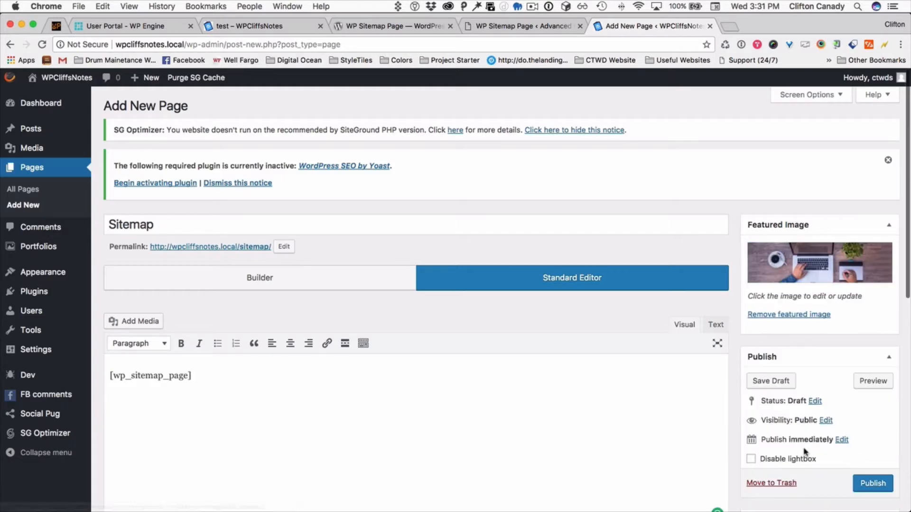
Step: Publish the Sitemap page and view its page and post listing on the live site
scroll(683, 438, "down", 3)
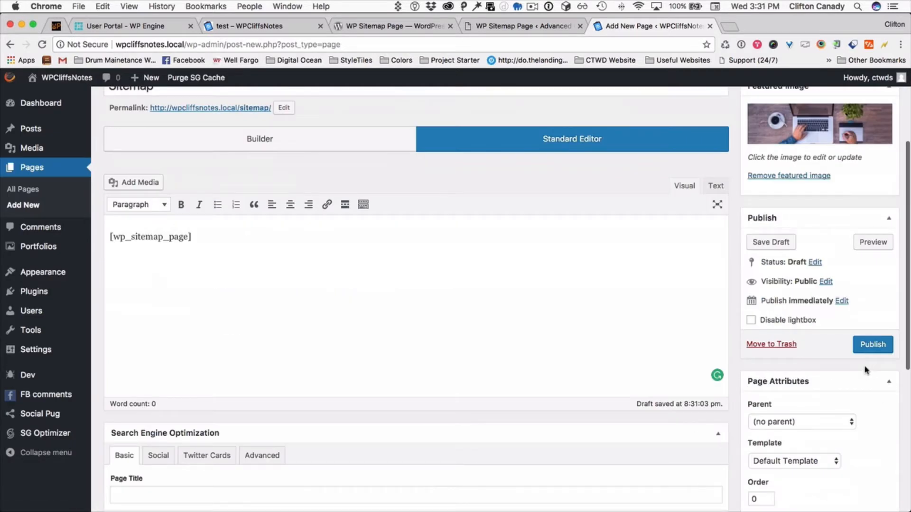
left_click(875, 346)
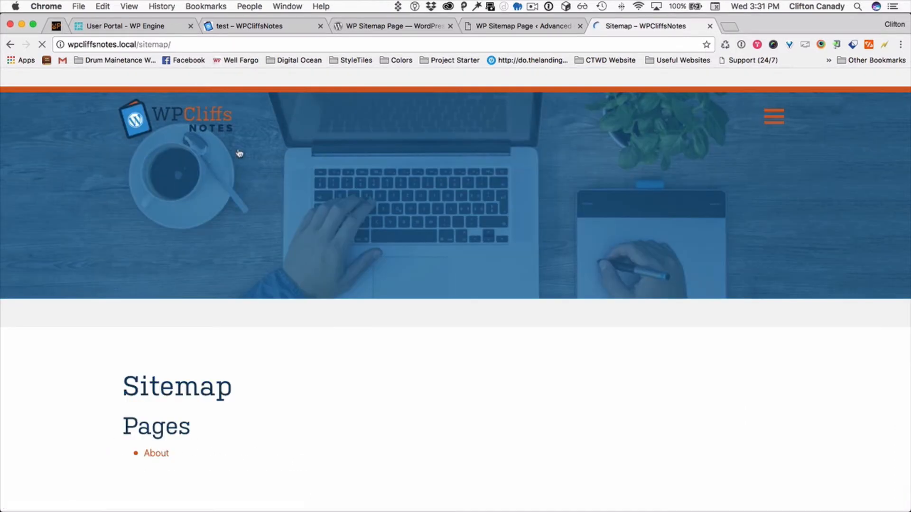
scroll(321, 383, "down", 5)
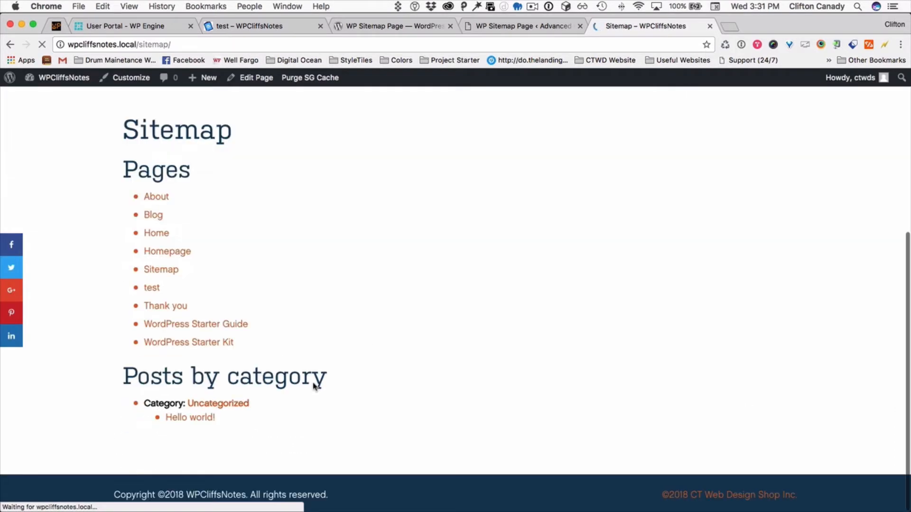